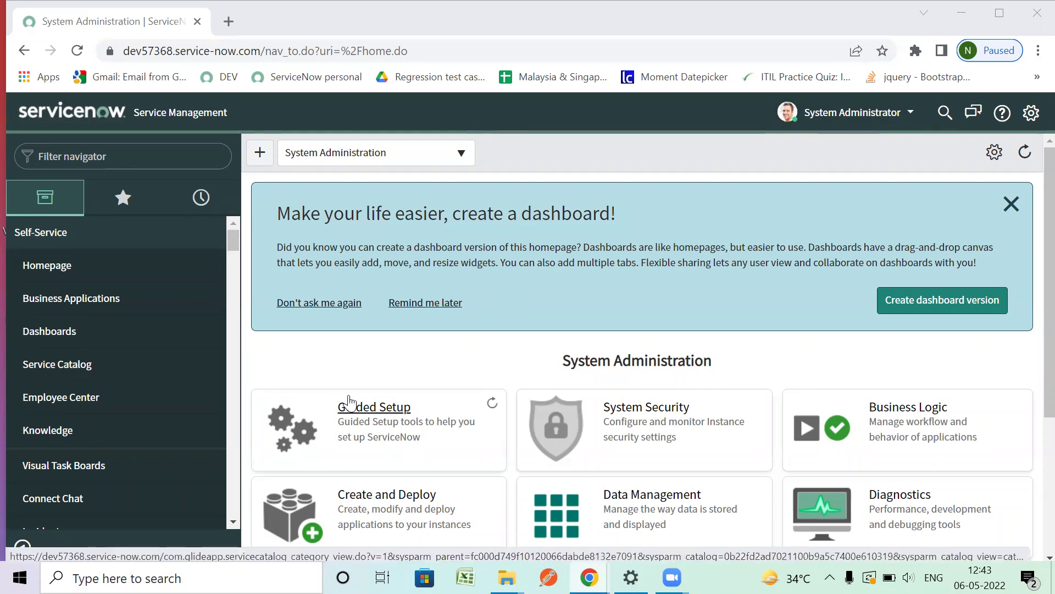
Filter the navigator for 'portal' and open Service Portal Configuration.
{"action": "left_click", "coordinate": [381, 410]}
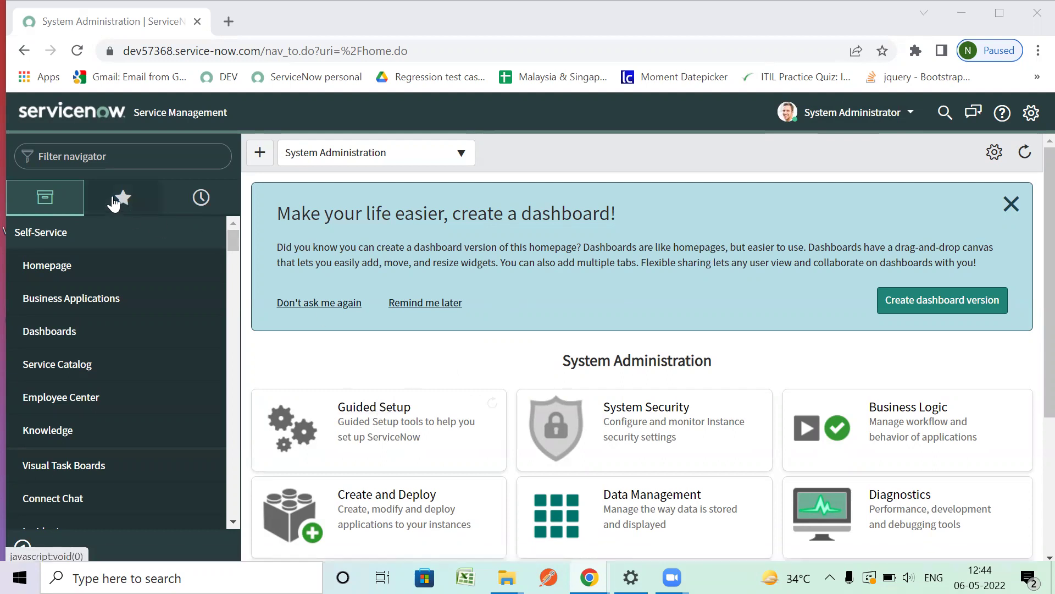
{"action": "left_click", "coordinate": [132, 156]}
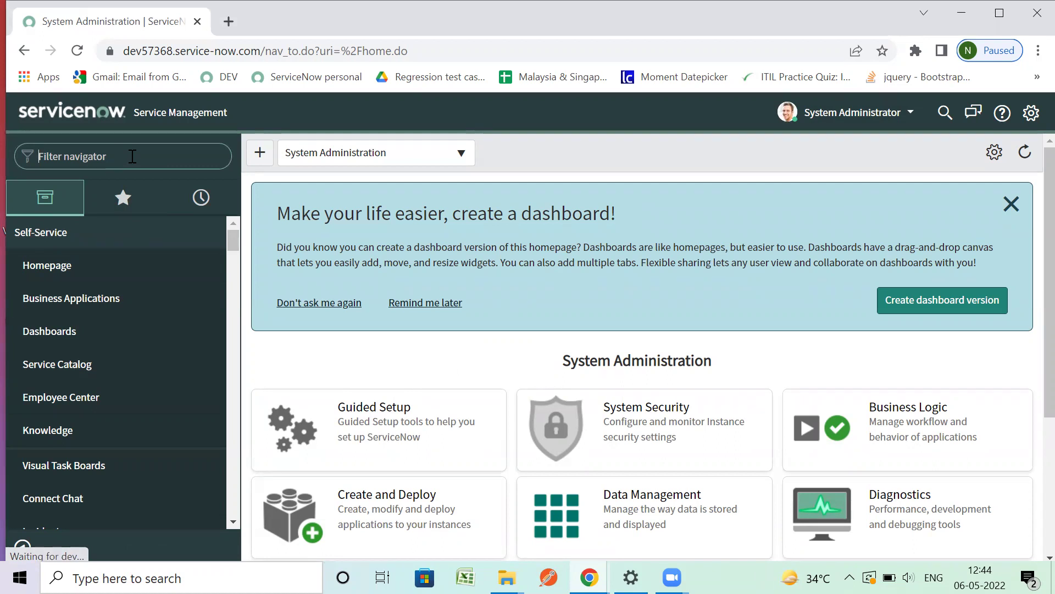
{"action": "type", "text": "portal"}
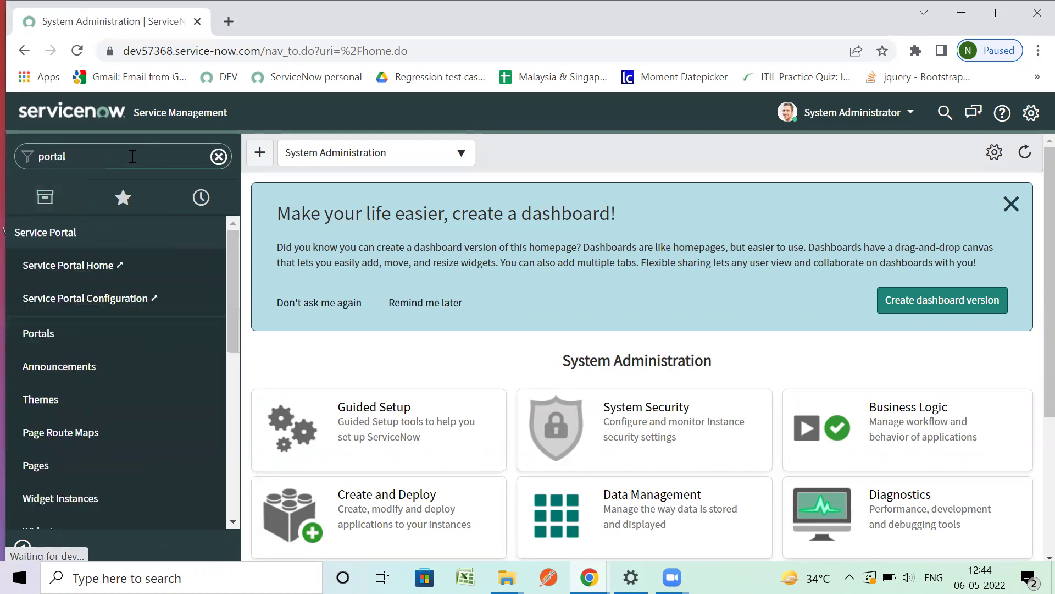
{"action": "left_click", "coordinate": [122, 302]}
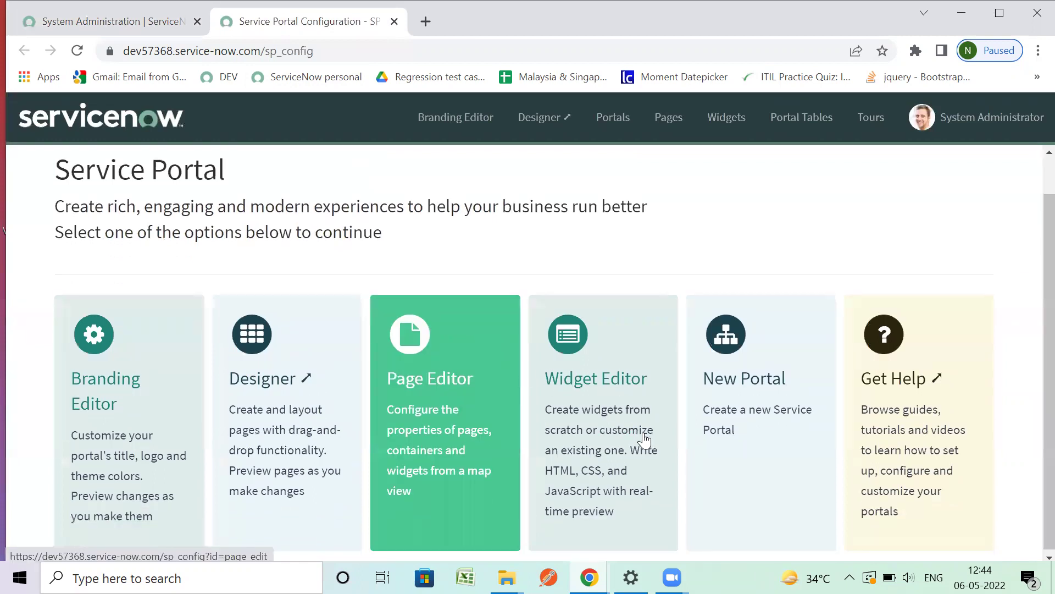
Open the Widget Editor and load the Typeahead Search widget by searching 'typea'.
{"action": "left_click", "coordinate": [636, 409]}
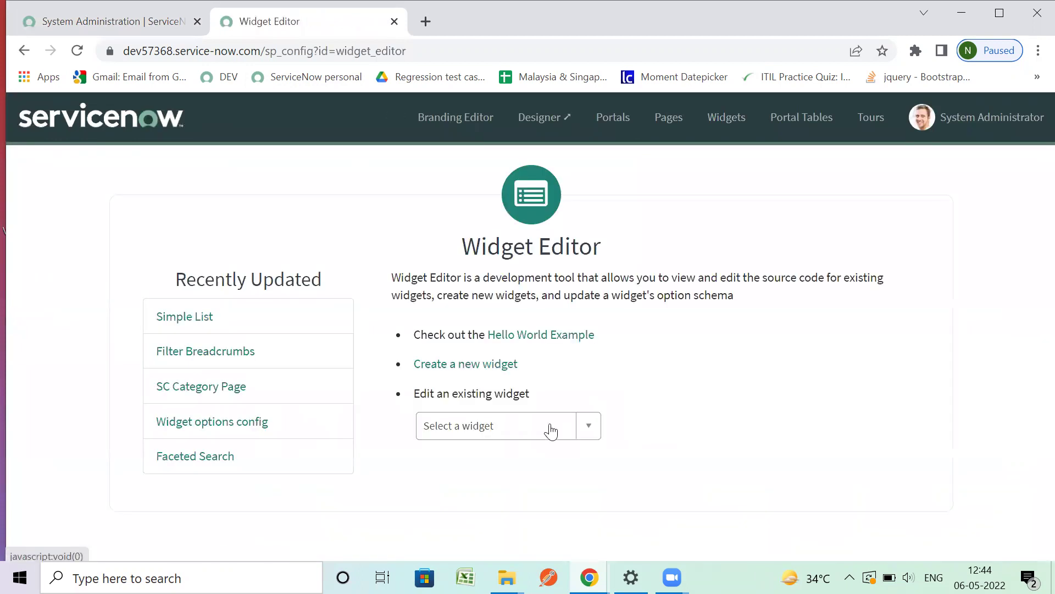
{"action": "left_click", "coordinate": [550, 426]}
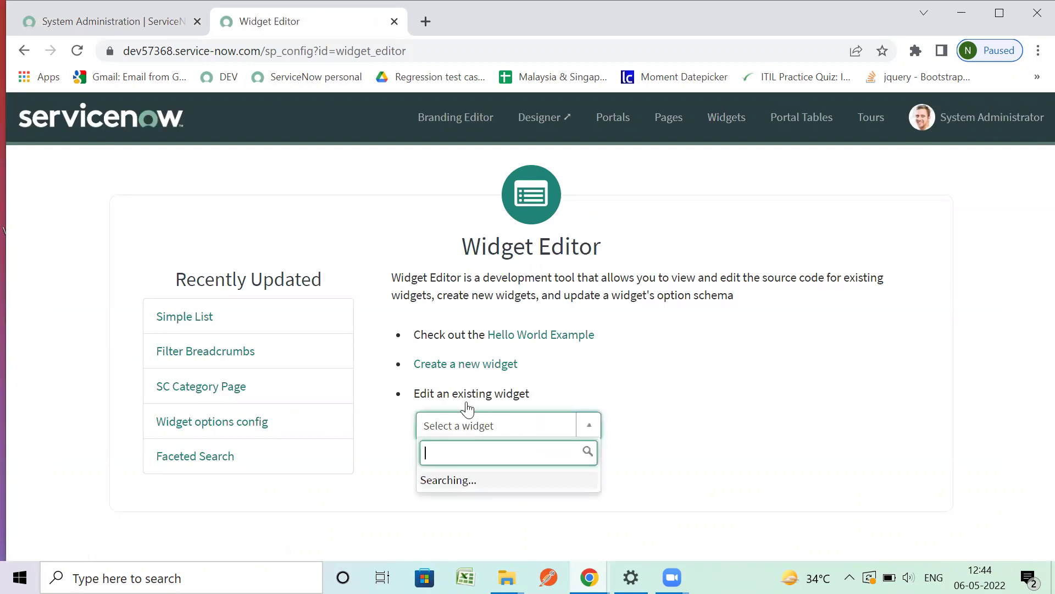
{"action": "left_click", "coordinate": [756, 408]}
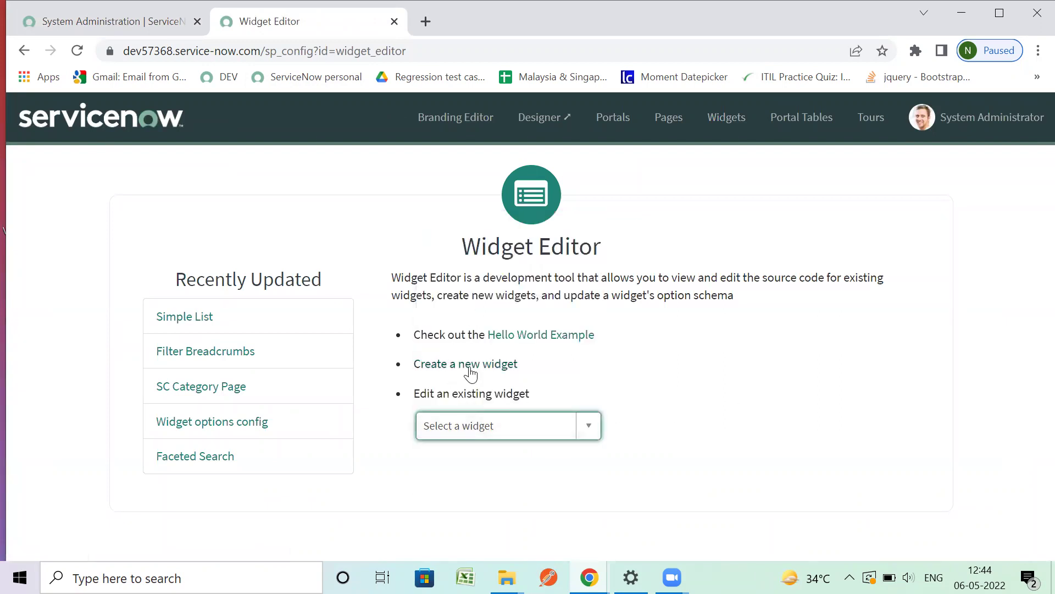
{"action": "left_click", "coordinate": [517, 424]}
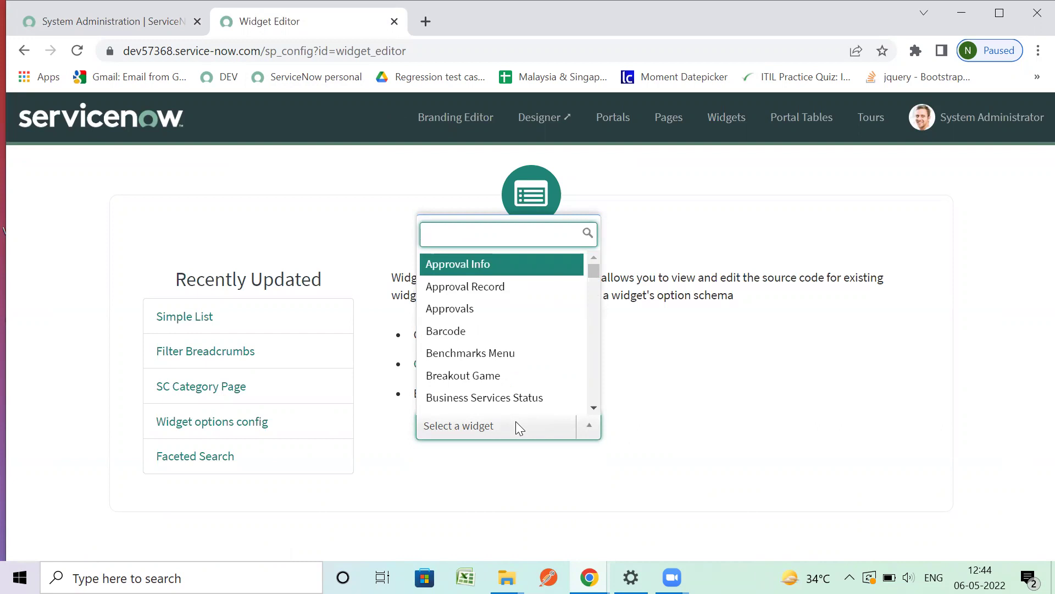
{"action": "type", "text": "type"}
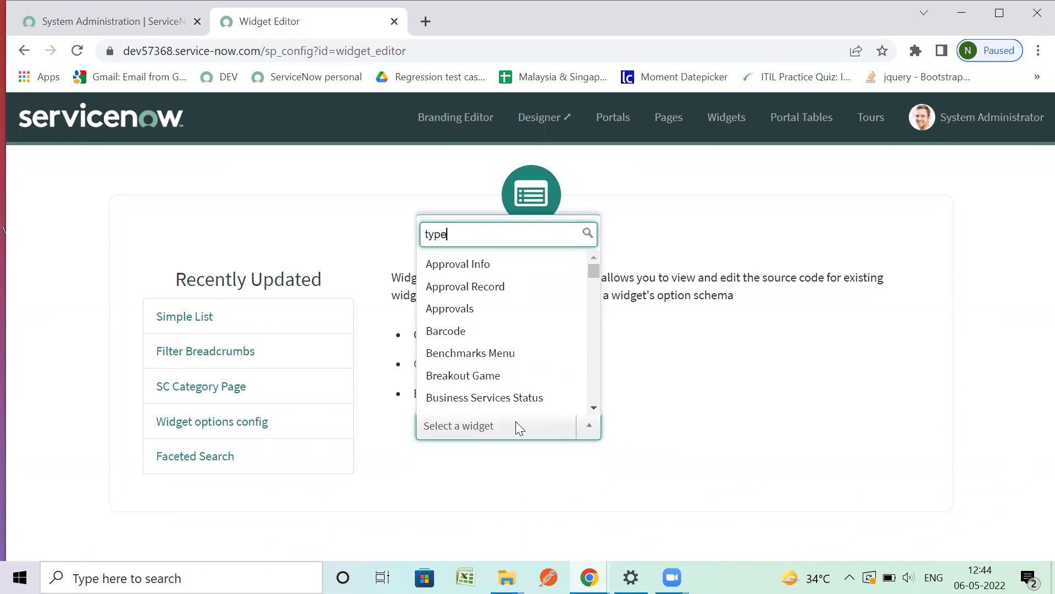
{"action": "type", "text": "ah"}
{"action": "left_click", "coordinate": [515, 391]}
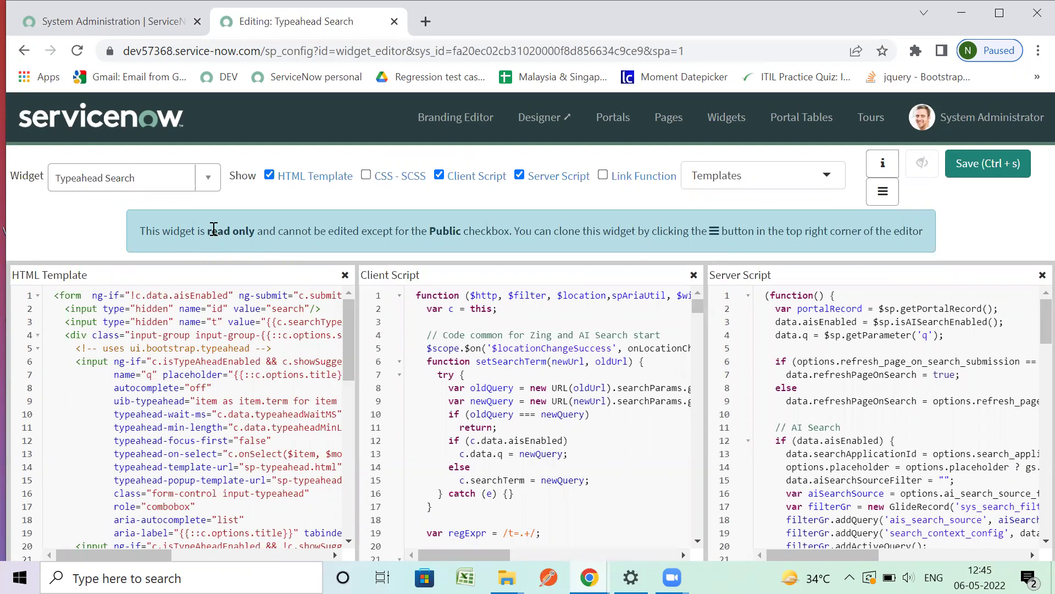
Review the read-only Typeahead Search code panes and open the widget's ☰ options menu.
{"action": "left_click_drag", "start_coordinate": [211, 229], "coordinate": [248, 235]}
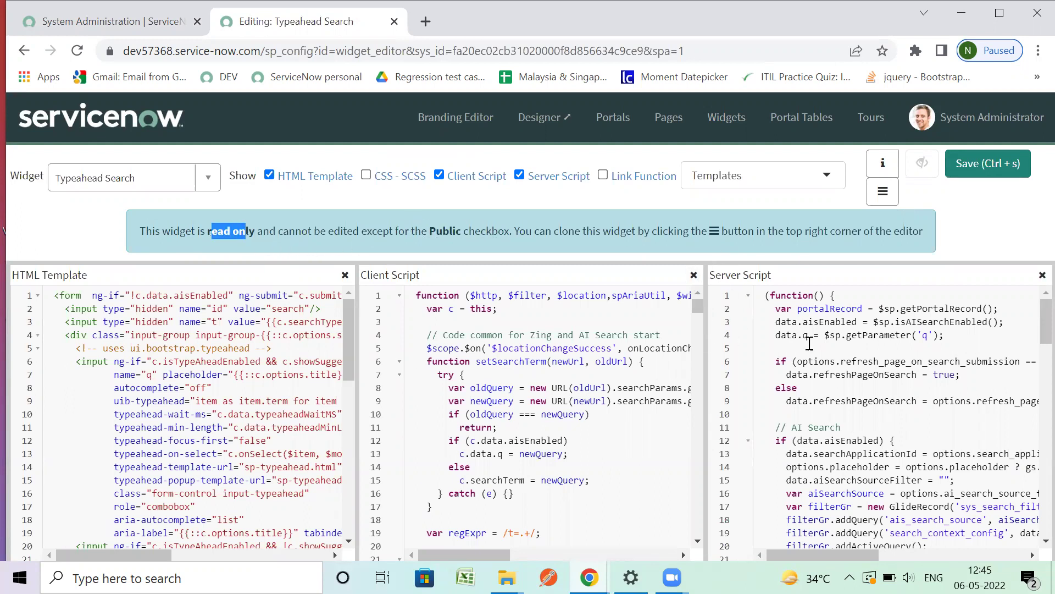
{"action": "scroll", "coordinate": [809, 343], "scroll_direction": "down", "scroll_amount": 3}
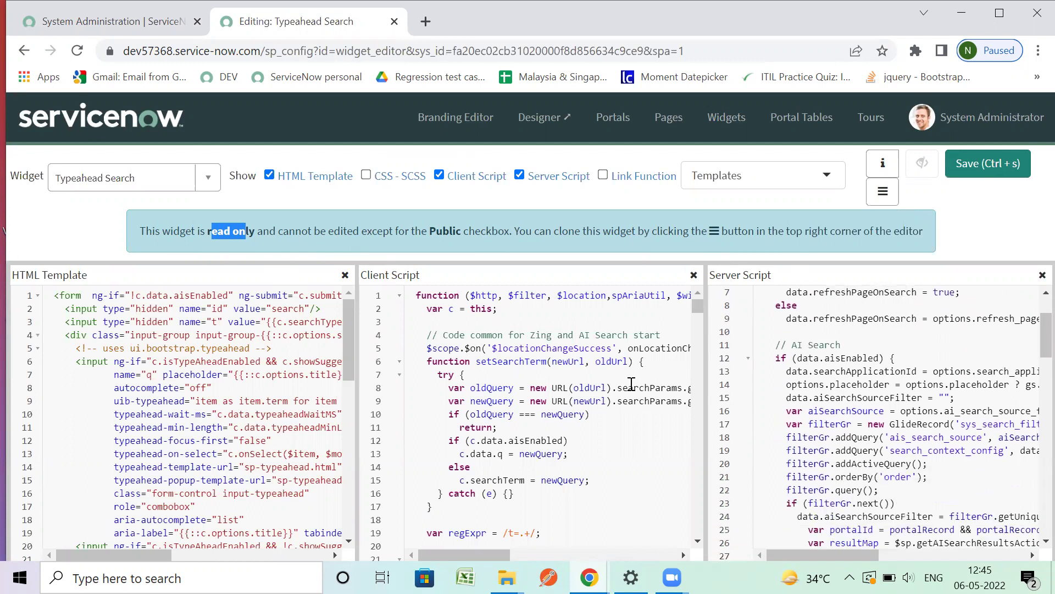
{"action": "scroll", "coordinate": [631, 377], "scroll_direction": "down", "scroll_amount": 3}
{"action": "scroll", "coordinate": [263, 406], "scroll_direction": "down", "scroll_amount": 3}
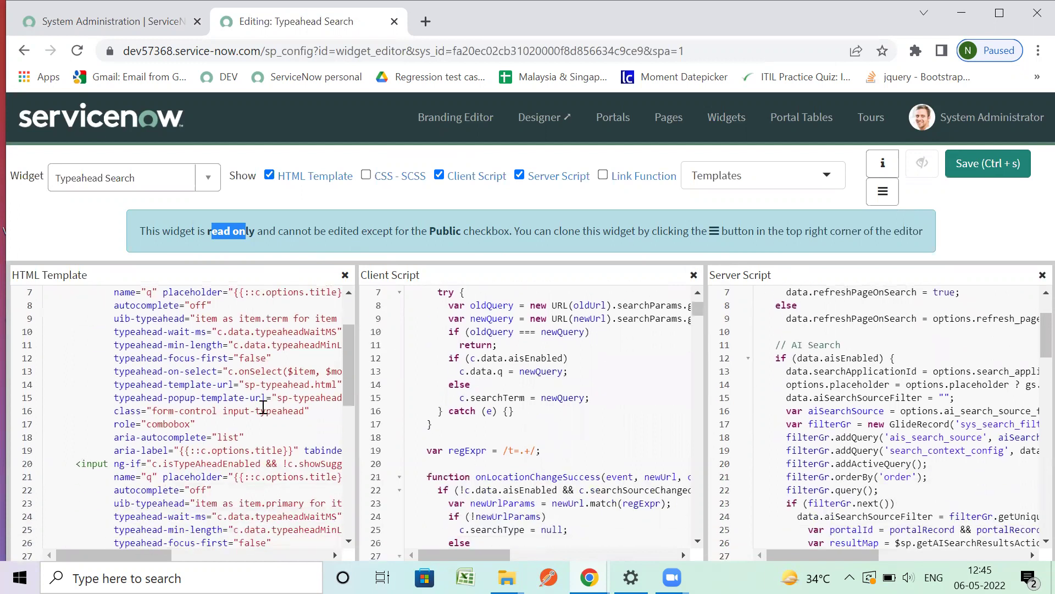
{"action": "scroll", "coordinate": [467, 405], "scroll_direction": "down", "scroll_amount": 1}
{"action": "scroll", "coordinate": [467, 405], "scroll_direction": "down", "scroll_amount": 3}
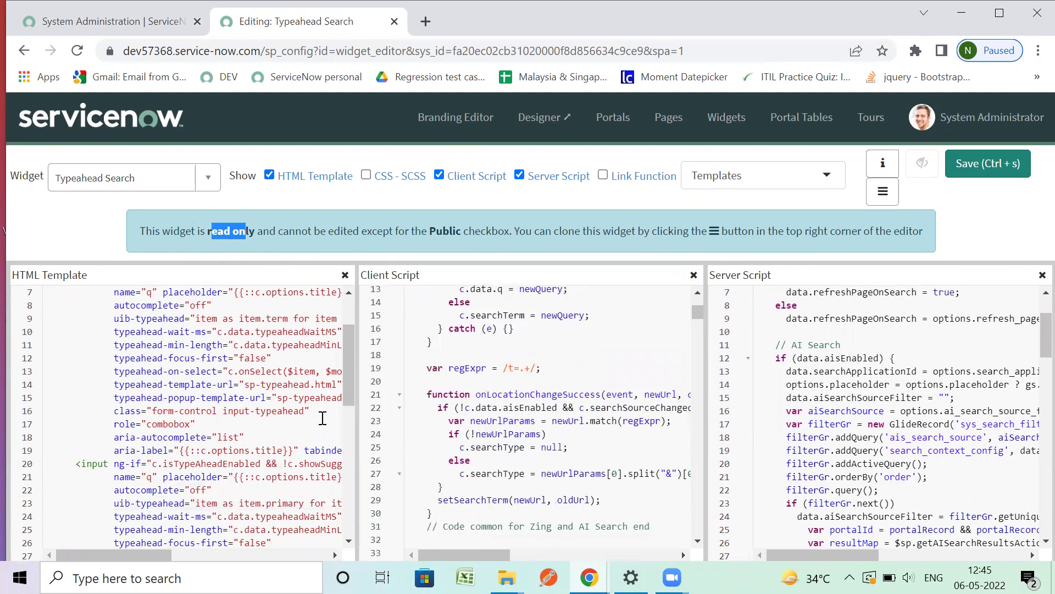
{"action": "scroll", "coordinate": [317, 417], "scroll_direction": "up", "scroll_amount": 3}
{"action": "scroll", "coordinate": [875, 399], "scroll_direction": "down", "scroll_amount": 3}
{"action": "scroll", "coordinate": [875, 399], "scroll_direction": "up", "scroll_amount": 6}
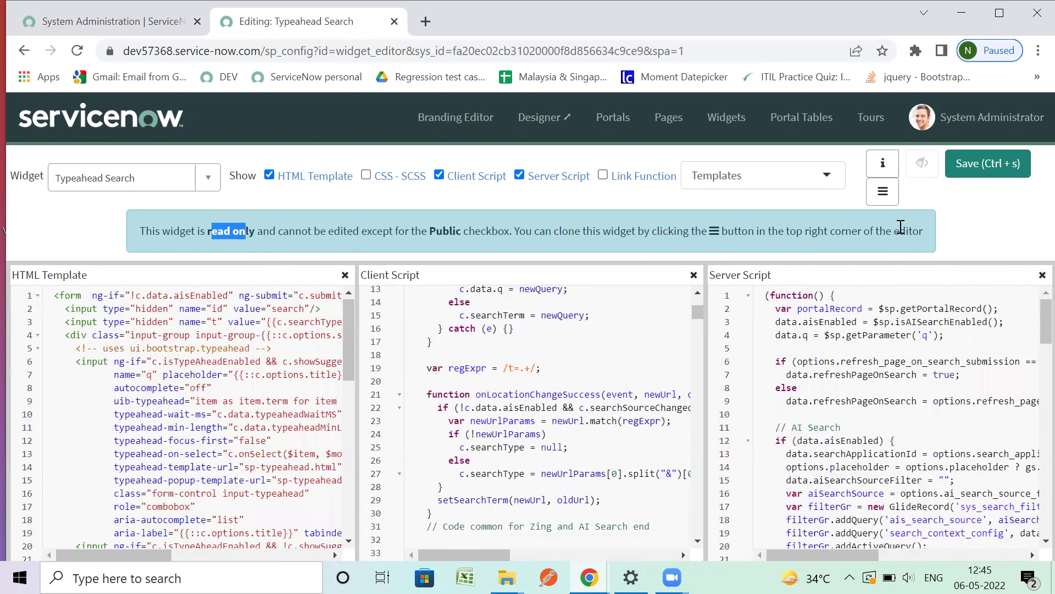
{"action": "left_click", "coordinate": [884, 198]}
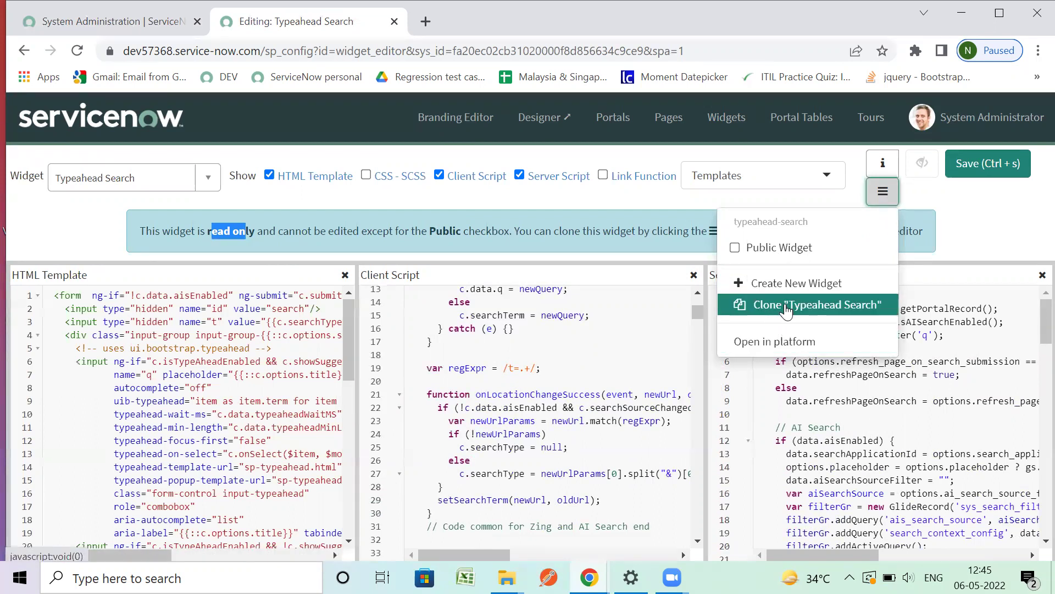
Clone the widget as 'copy typeahead search' with Create test page checked, and submit.
{"action": "left_click", "coordinate": [832, 311]}
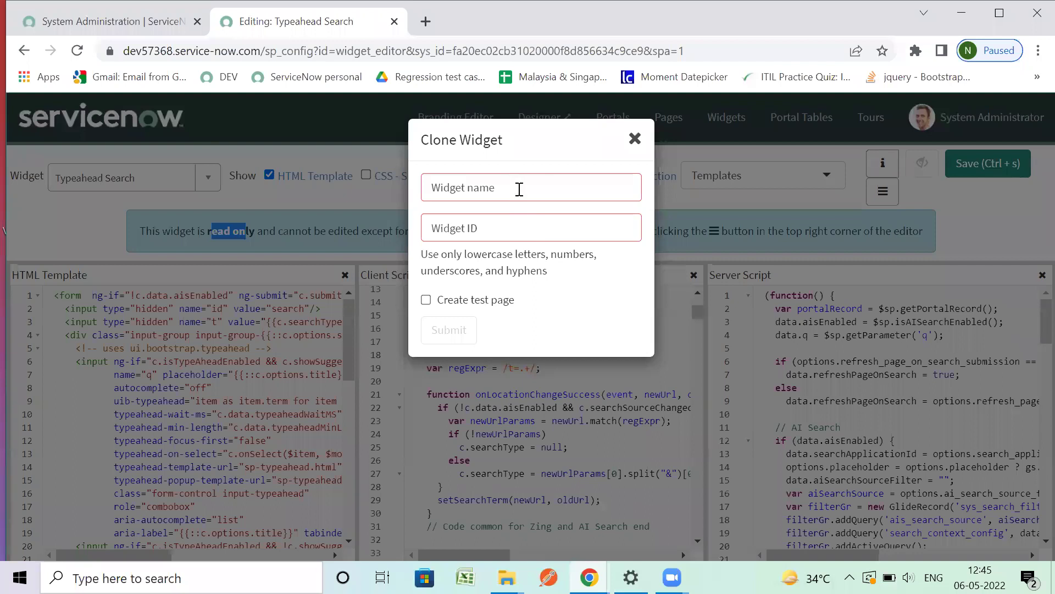
{"action": "left_click", "coordinate": [519, 189]}
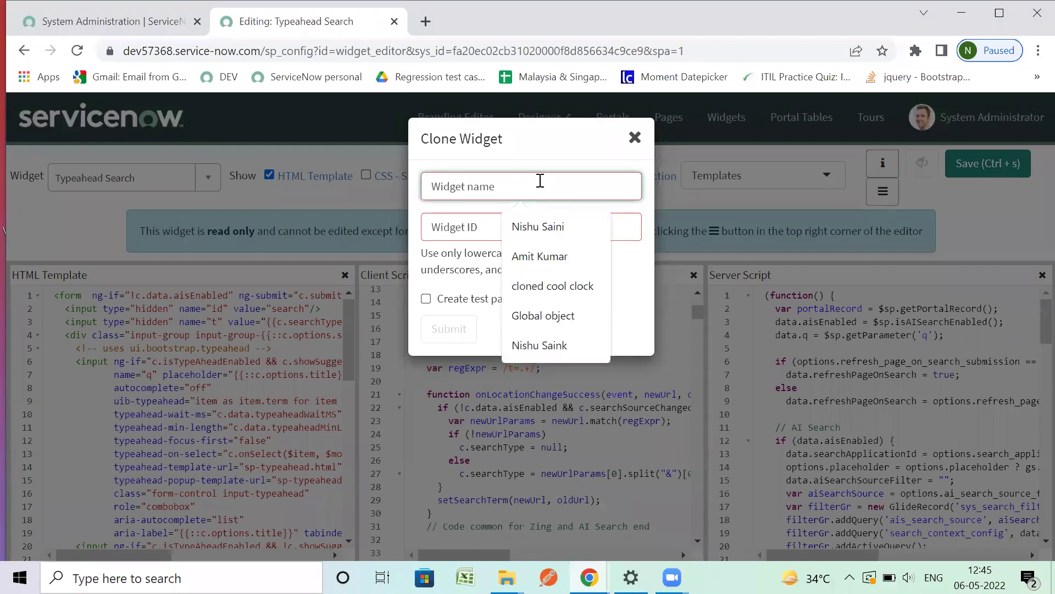
{"action": "left_click", "coordinate": [476, 216]}
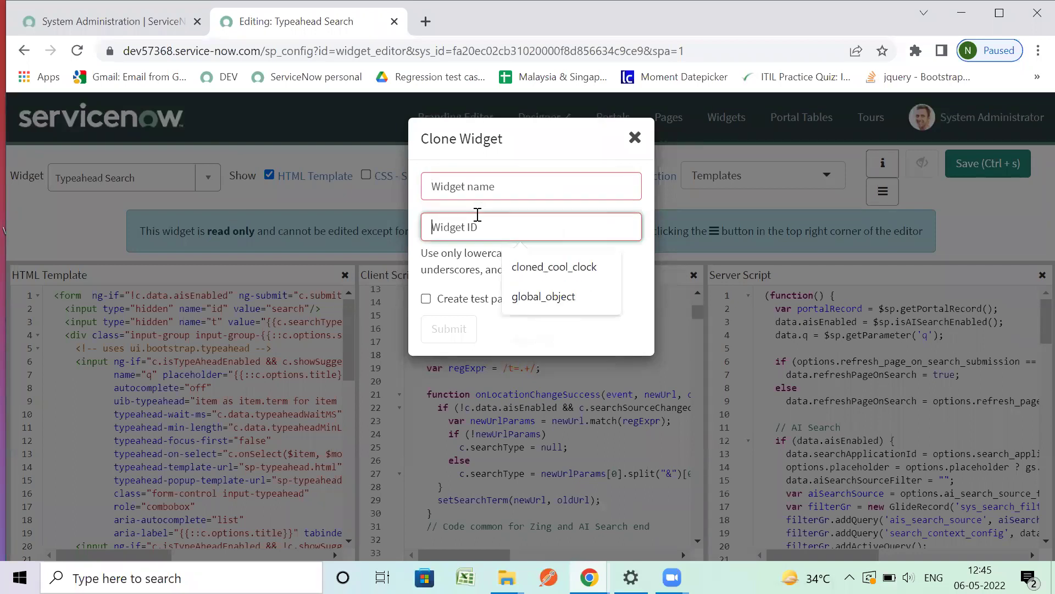
{"action": "left_click", "coordinate": [479, 185]}
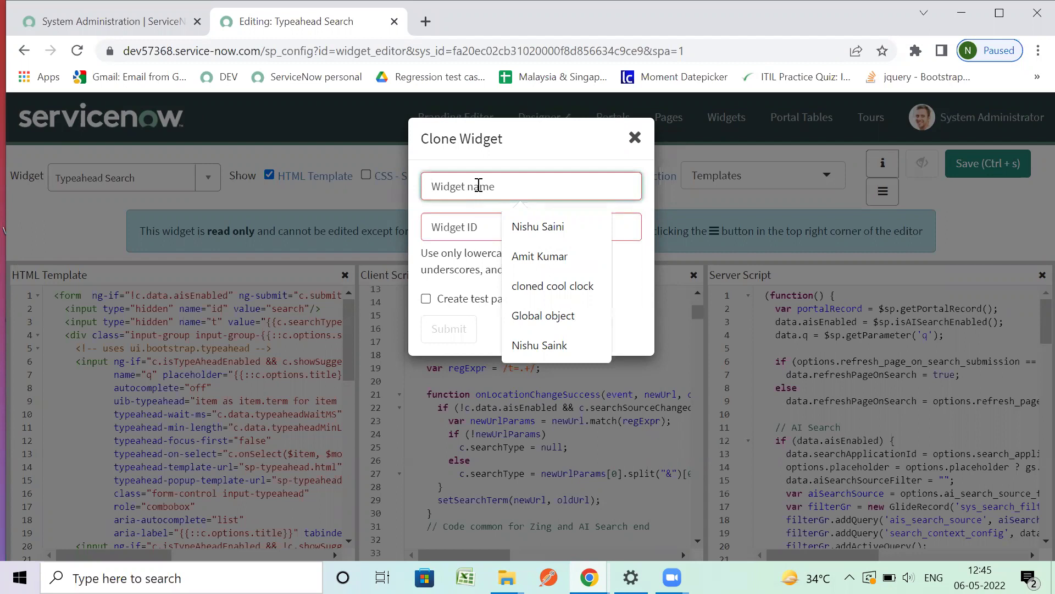
{"action": "type", "text": "copy-"}
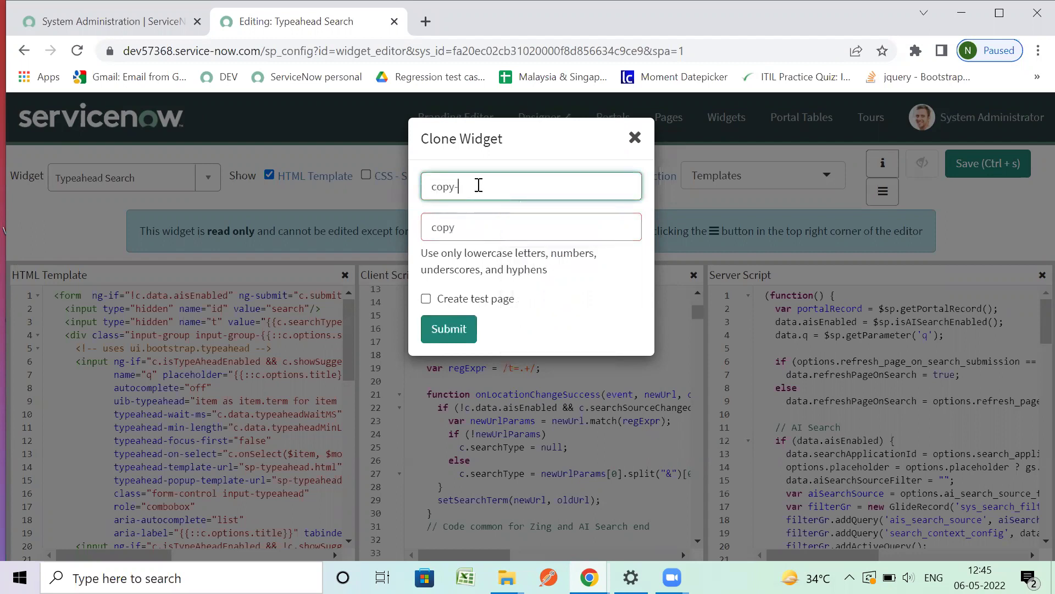
{"action": "type", "text": "typeahead search"}
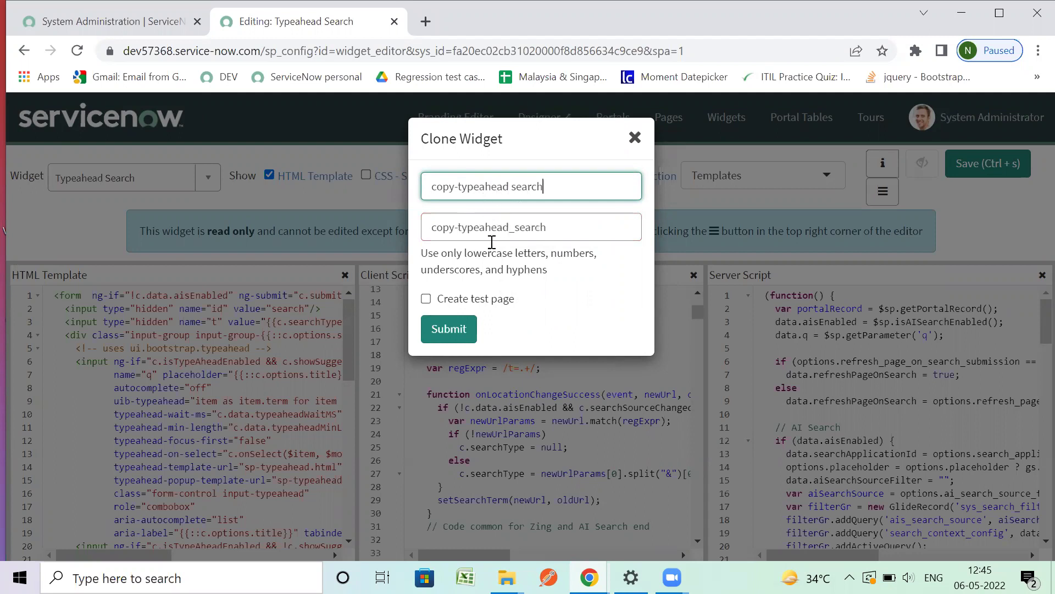
{"action": "left_click", "coordinate": [461, 187]}
{"action": "key", "text": "BackSpace"}
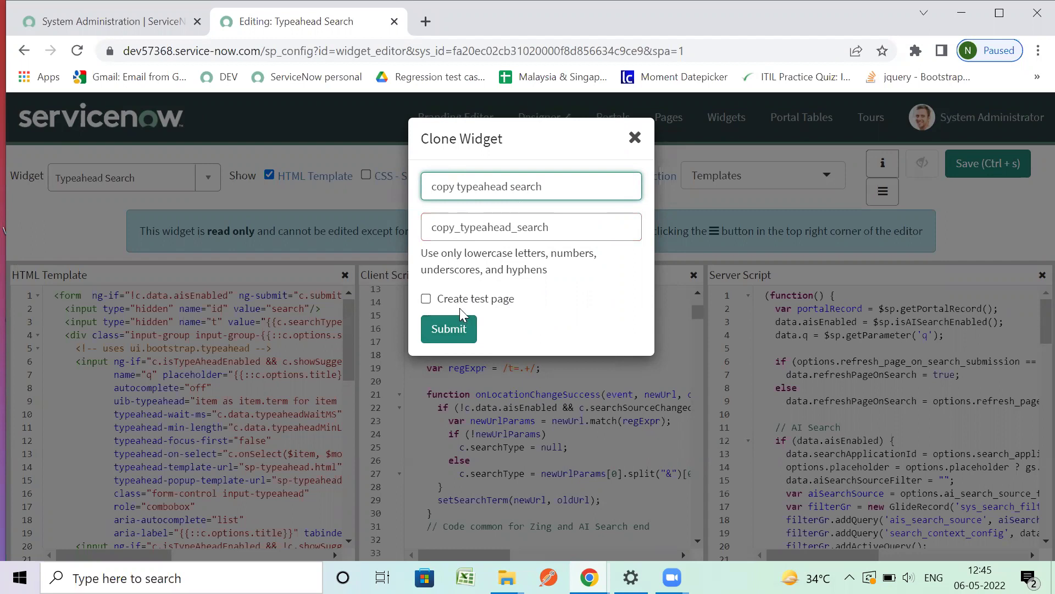
{"action": "left_click", "coordinate": [426, 299]}
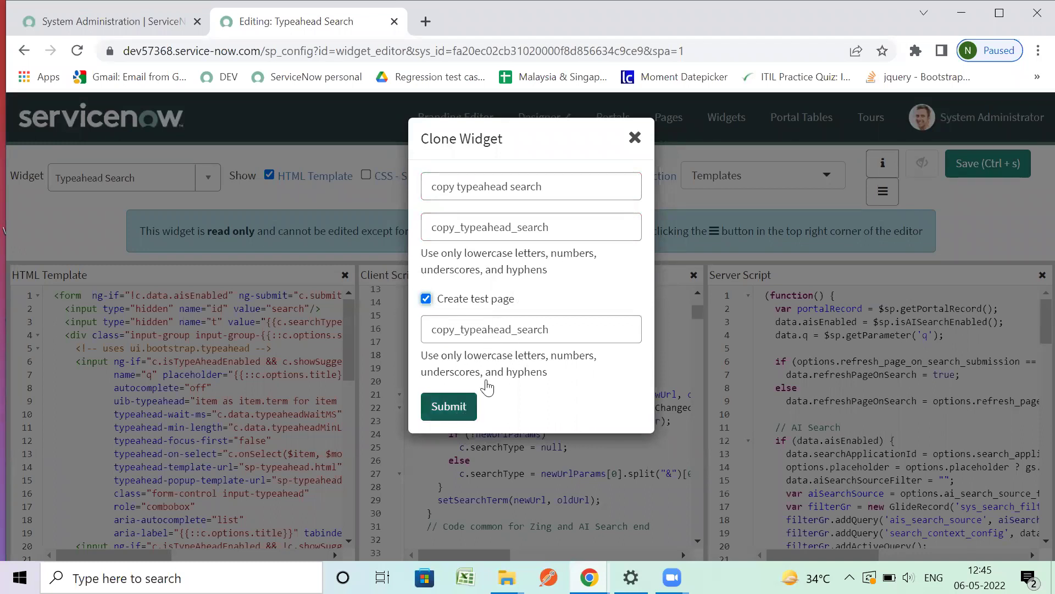
{"action": "left_click_drag", "start_coordinate": [554, 331], "coordinate": [427, 327]}
{"action": "key", "text": "ctrl+c"}
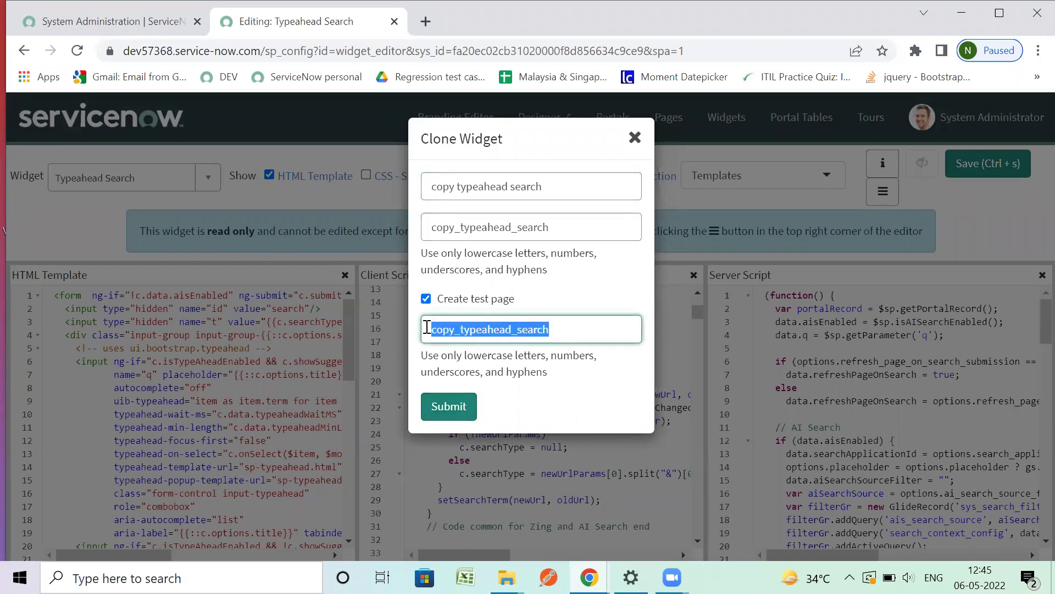
{"action": "left_click", "coordinate": [464, 406]}
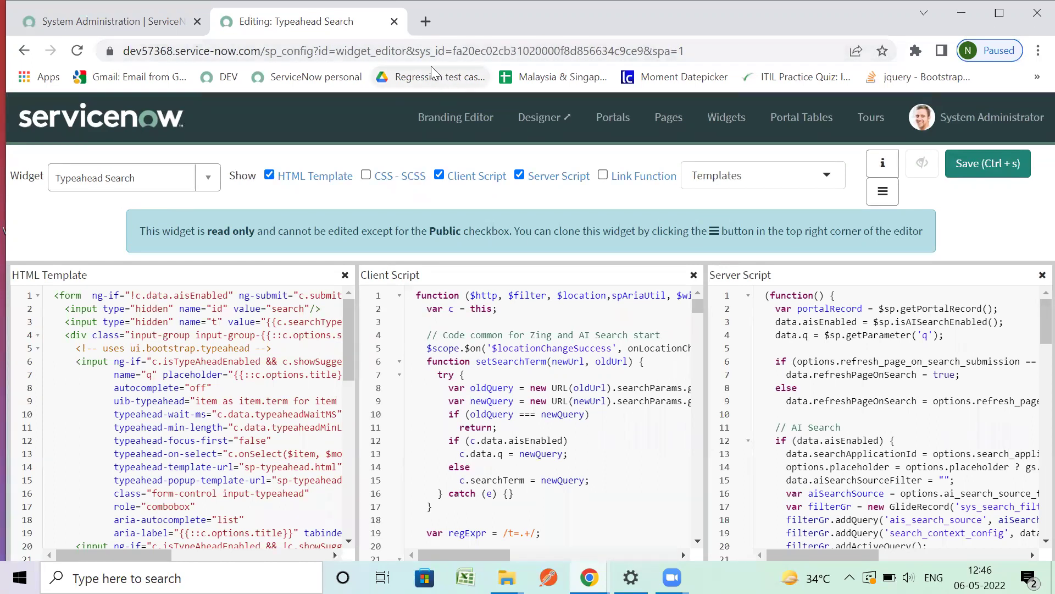
Open the test page at sp_config?id=copy_typeahead_search in the browser.
{"action": "left_click_drag", "start_coordinate": [336, 50], "coordinate": [765, 38]}
{"action": "key", "text": "ctrl+v"}
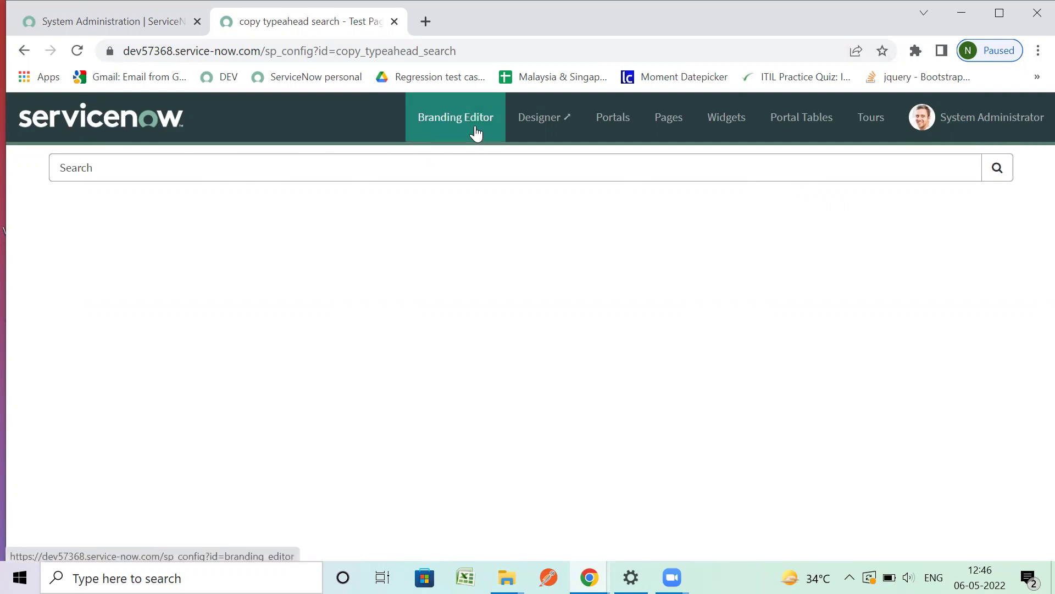
In Designer, filter pages to copy_typeahead_search, open its tile, and preview at desktop size.
{"action": "left_click", "coordinate": [542, 126]}
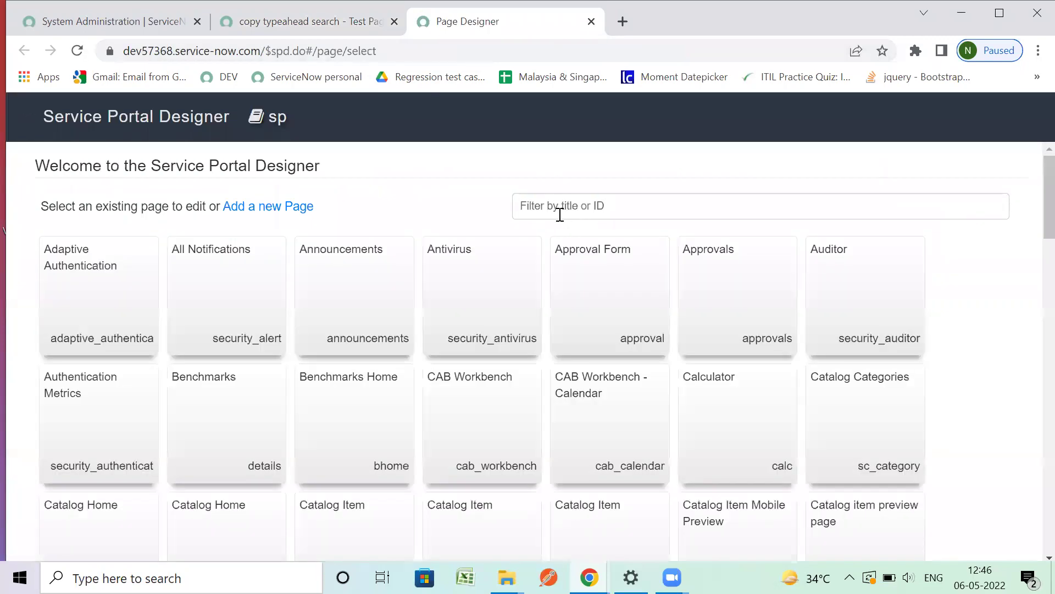
{"action": "left_click", "coordinate": [591, 205]}
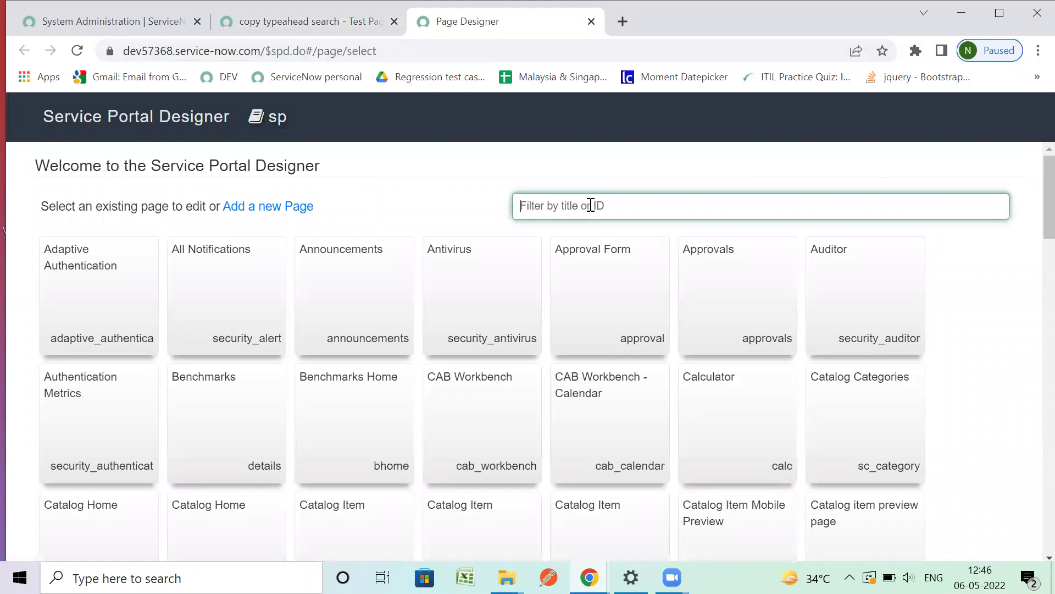
{"action": "key", "text": "ctrl+v"}
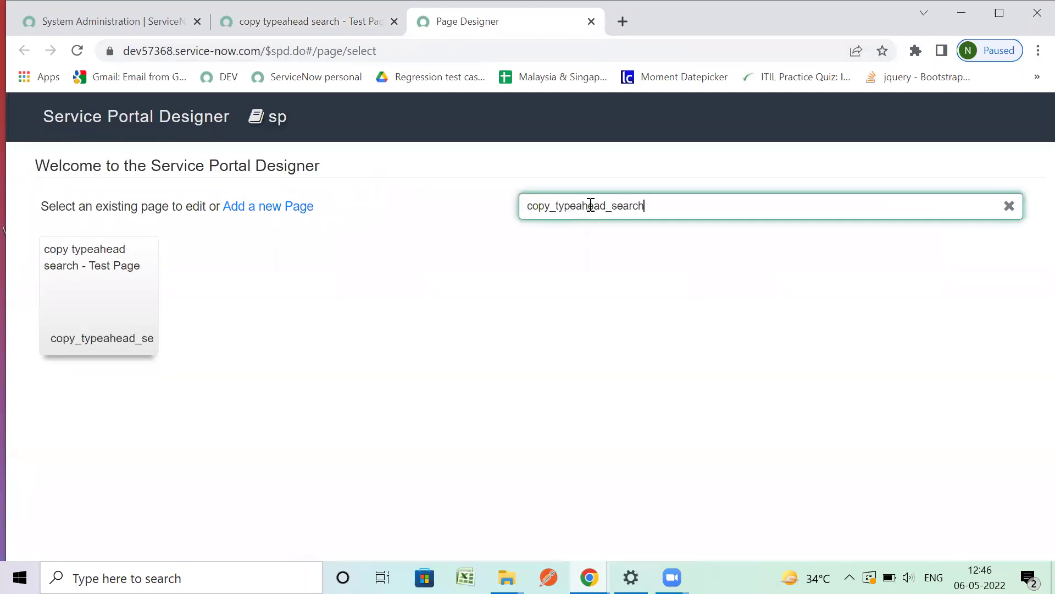
{"action": "left_click", "coordinate": [98, 314]}
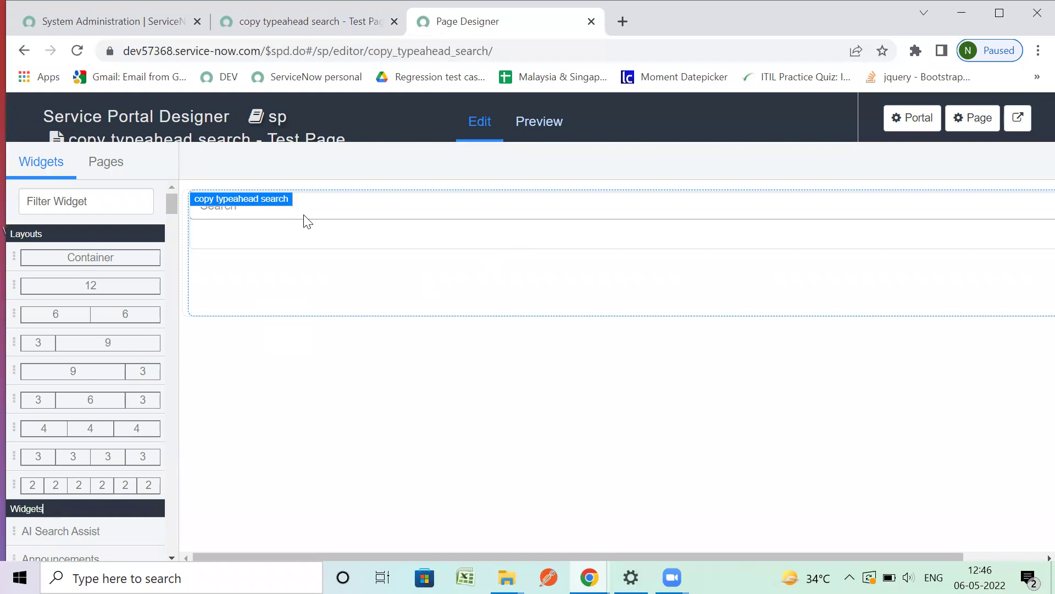
{"action": "left_click", "coordinate": [540, 118]}
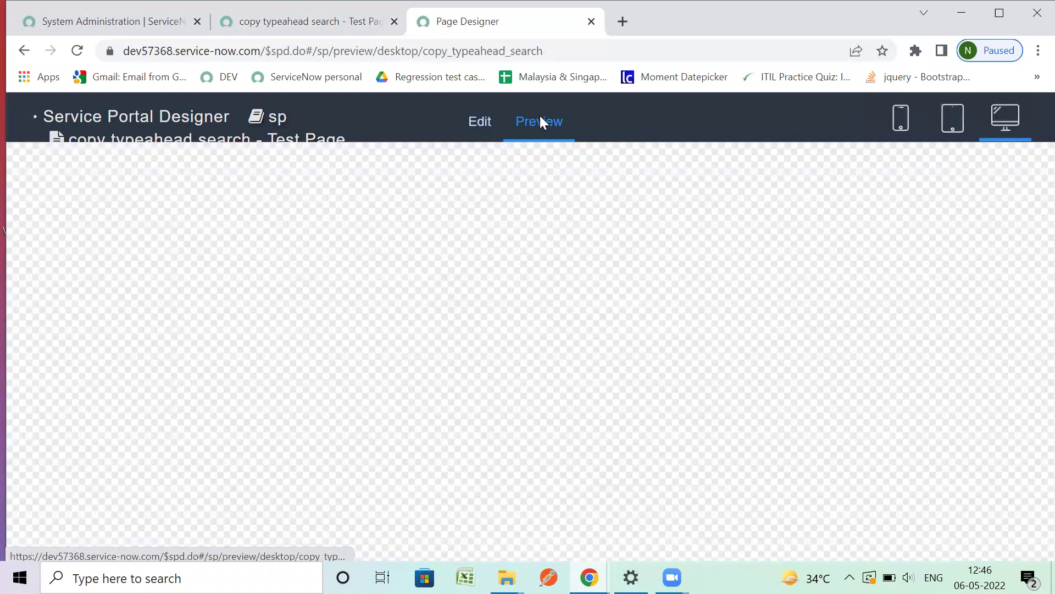